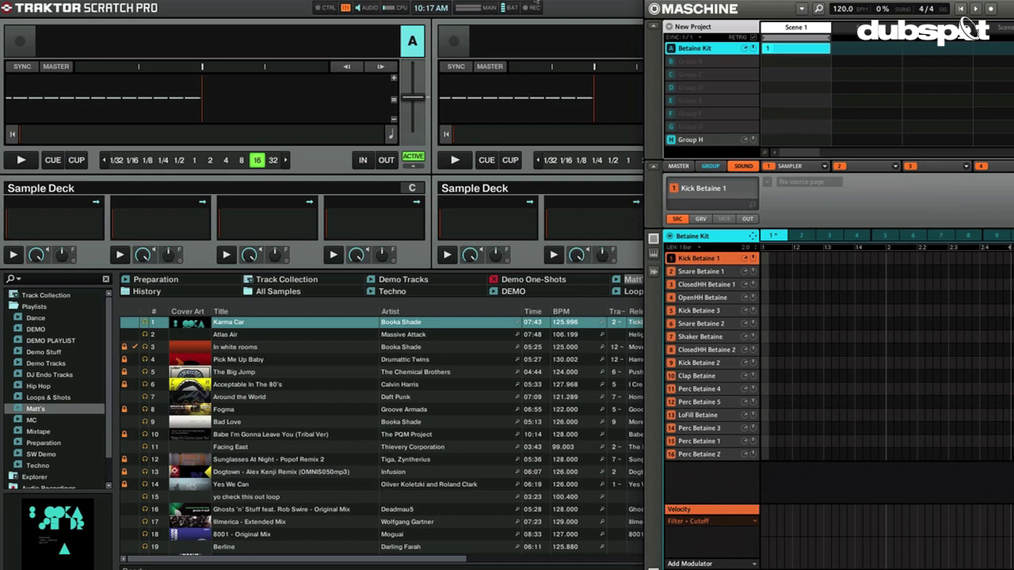
# Switch to Maschine and audition the percussion sounds of the Betaine Kit, finishing on LoFill Betaine
pyautogui.press('super+Tab')
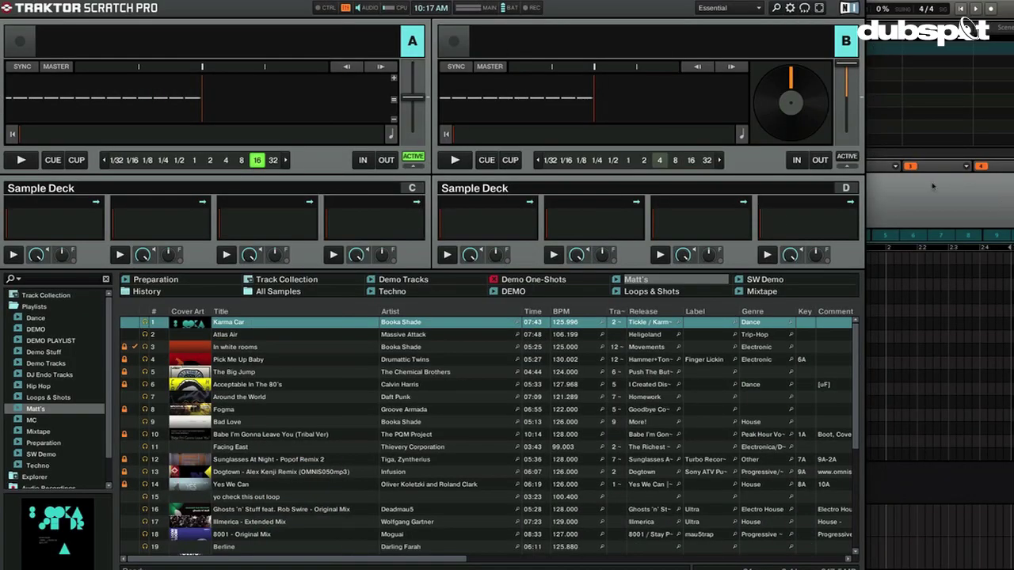
pyautogui.click(933, 186)
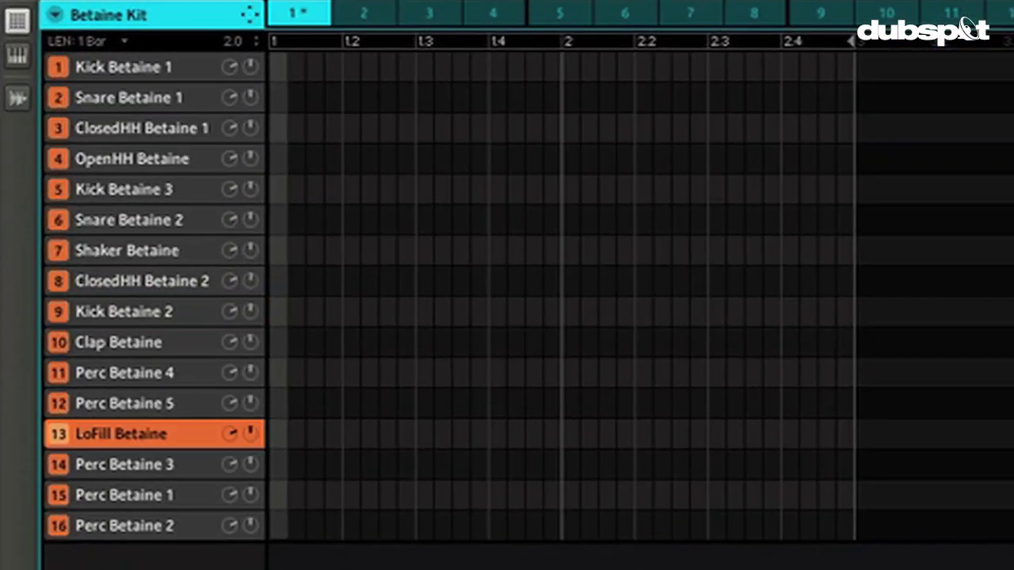
pyautogui.click(118, 526)
pyautogui.click(119, 434)
pyautogui.click(119, 495)
pyautogui.click(119, 464)
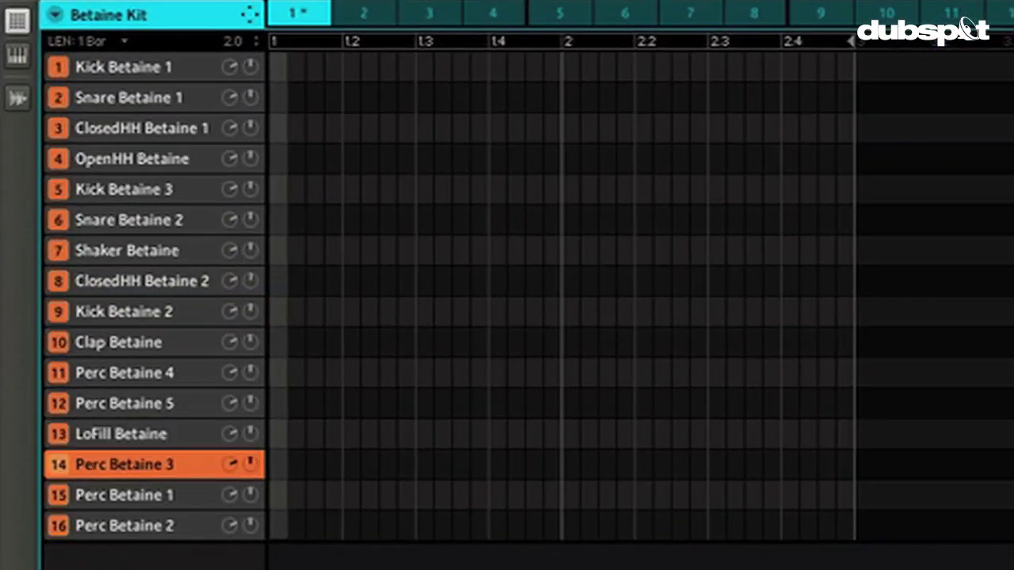
pyautogui.click(119, 434)
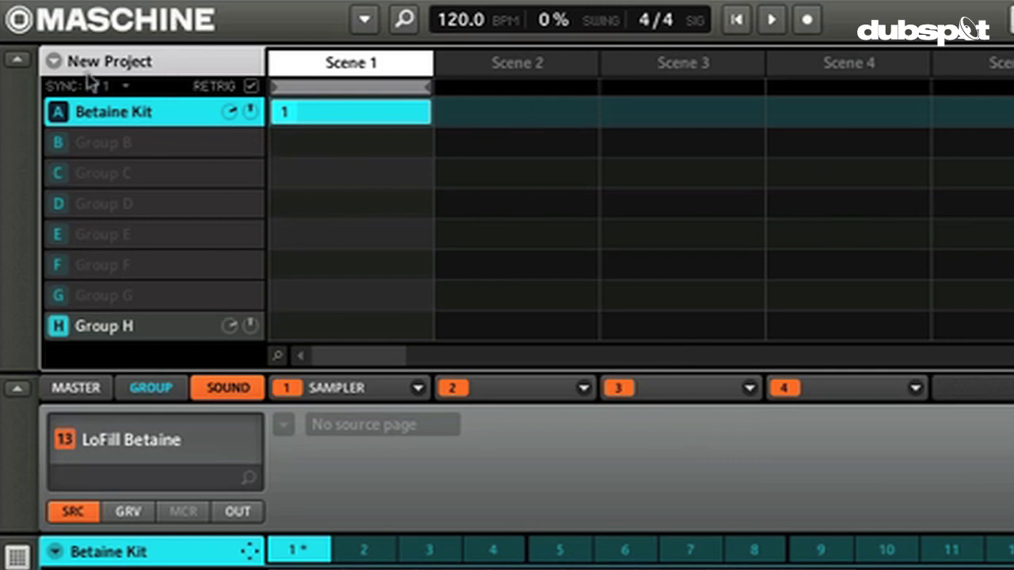
# Browse the instrument library's Transistor bank for its available types and subtypes, and close the browser
pyautogui.click(403, 28)
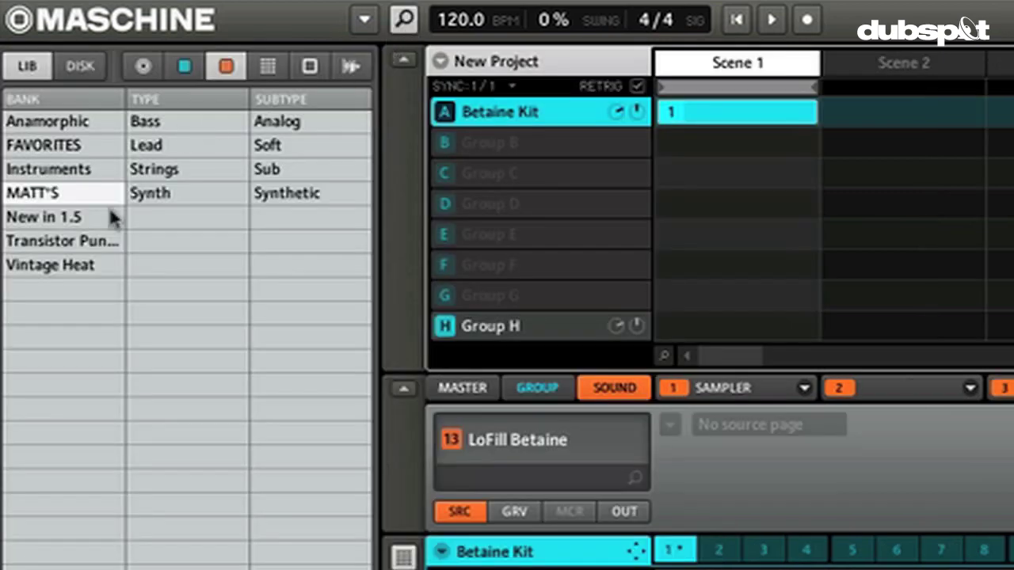
pyautogui.click(87, 251)
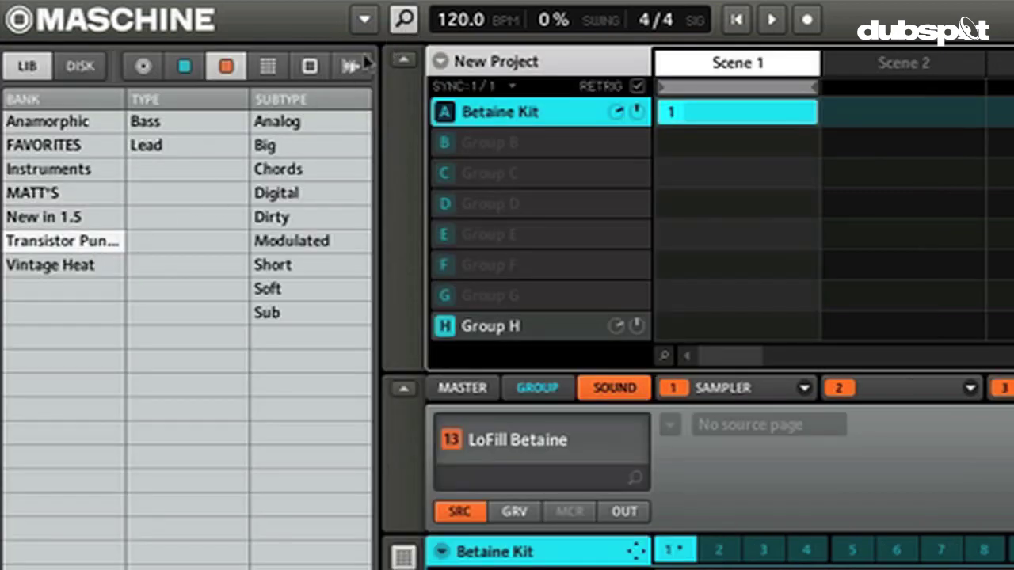
pyautogui.click(405, 22)
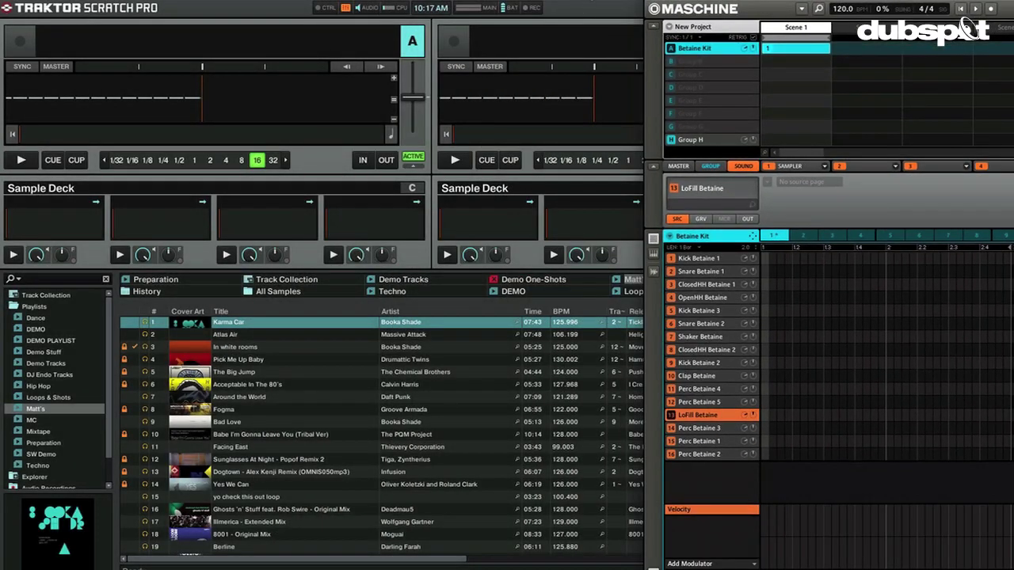
# Switch to Traktor, load In white rooms by Booka Shade into deck A and start playing it
pyautogui.press('super+Tab')
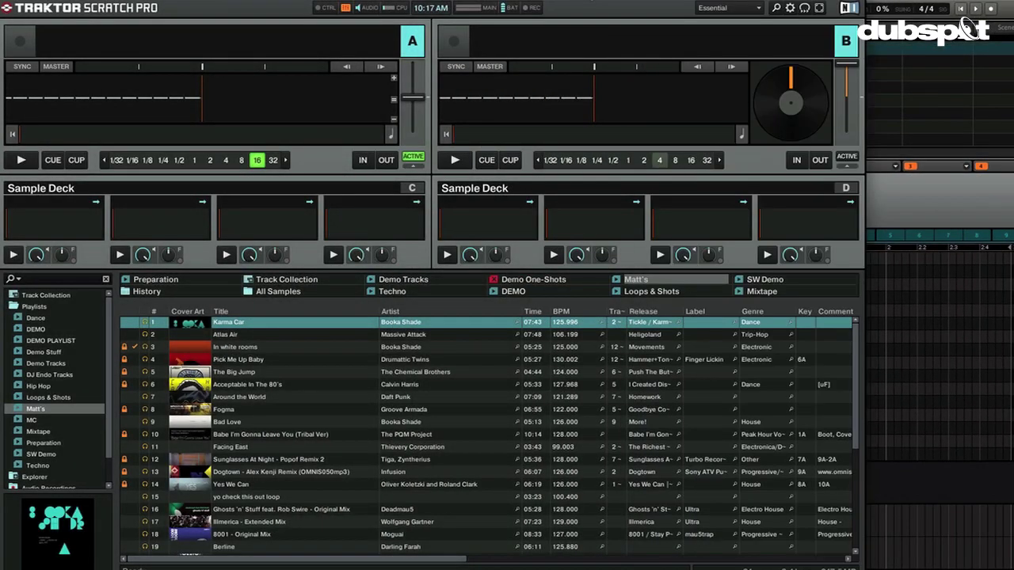
pyautogui.press('Down')
pyautogui.press('Down')
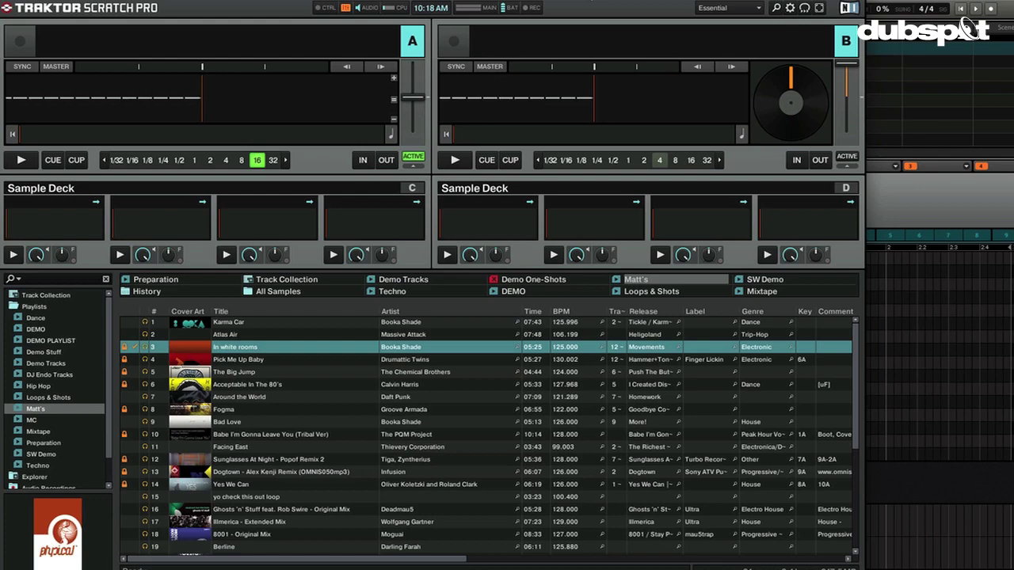
pyautogui.hotkey('ctrl', 'Left')
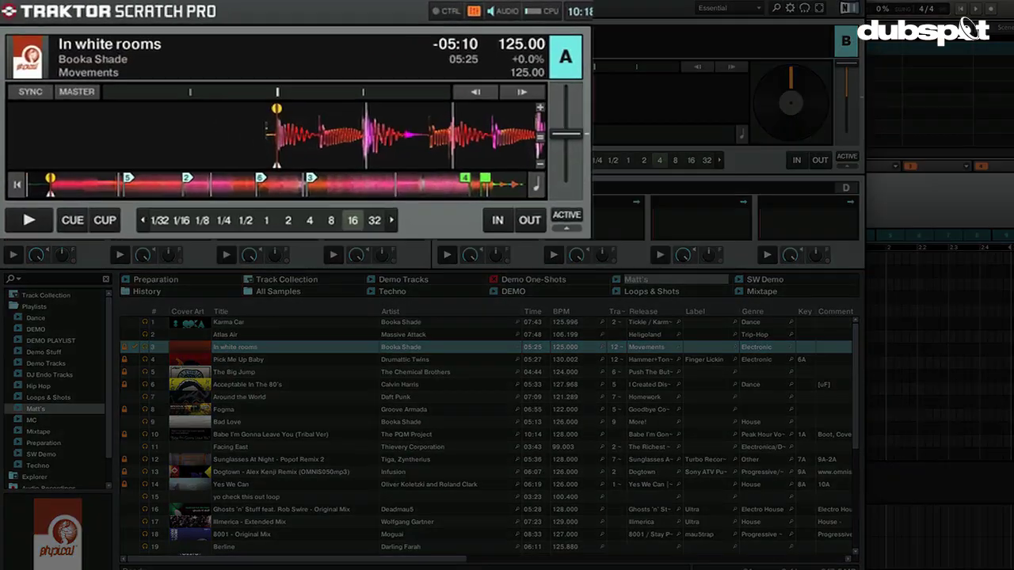
pyautogui.press('space')
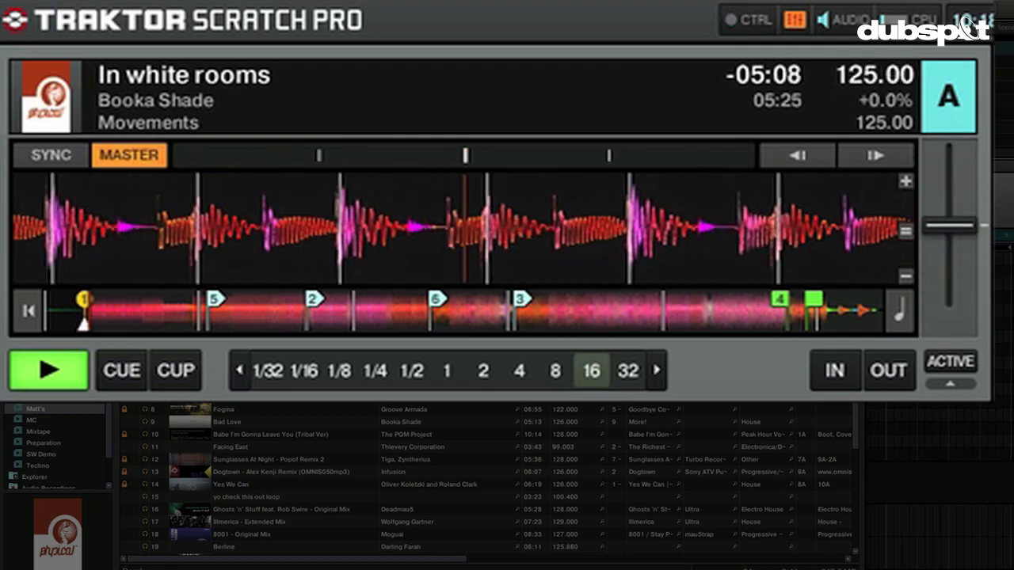
# Jump between the hotcues of the deck A track, ending on the saved 16-beat loop at hotcue 4
pyautogui.press('3')
pyautogui.press('2')
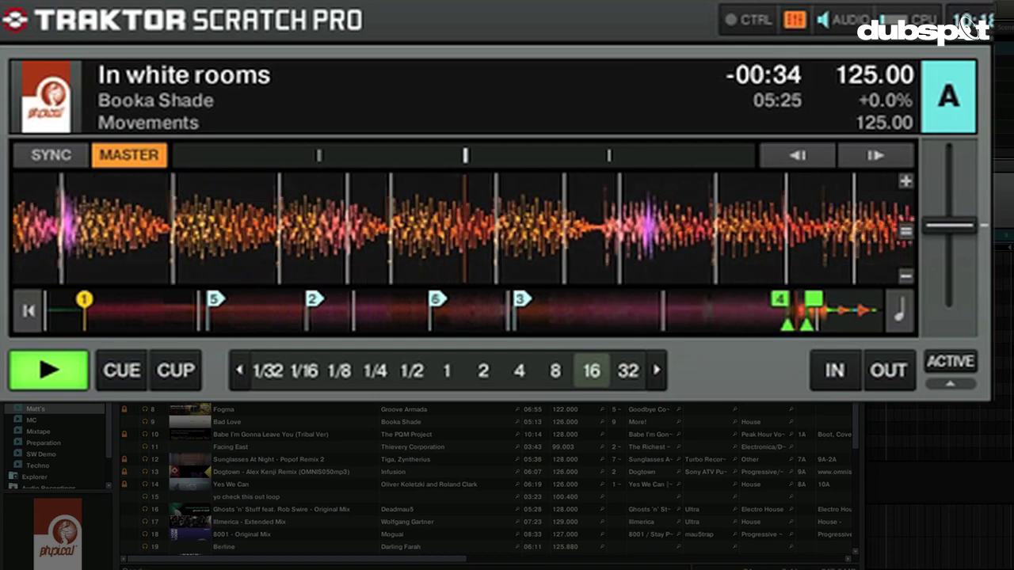
pyautogui.press('4')
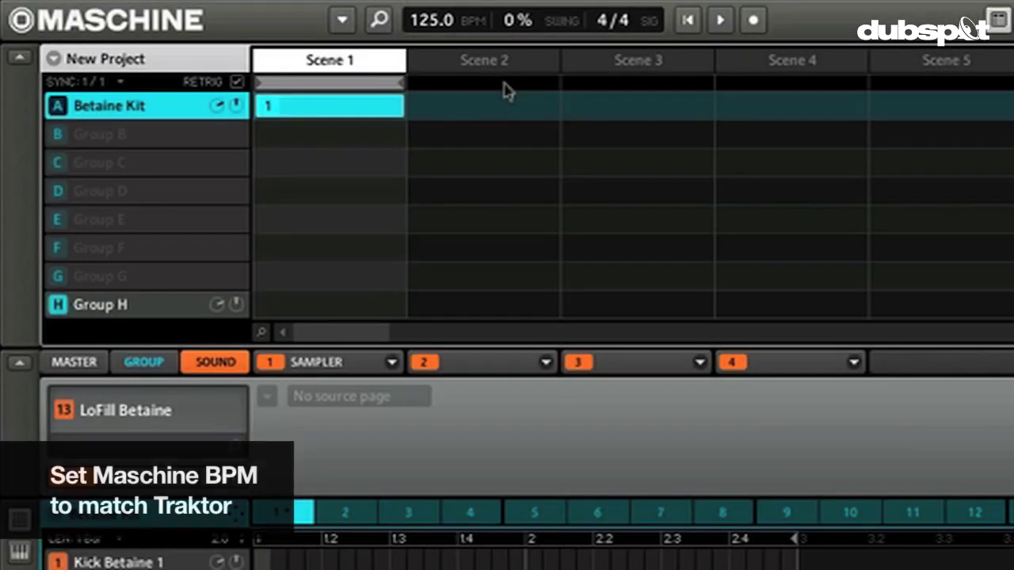
# Start Maschine's playback and add Shaker Betaine hits between the kicks in pattern 2 of the Betaine Kit
pyautogui.press('space')
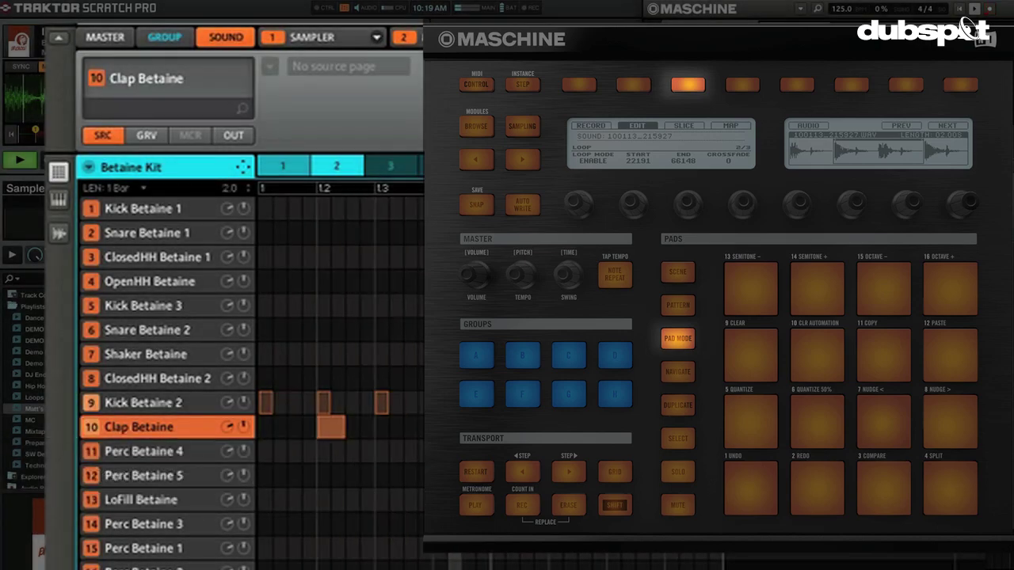
pyautogui.click(146, 354)
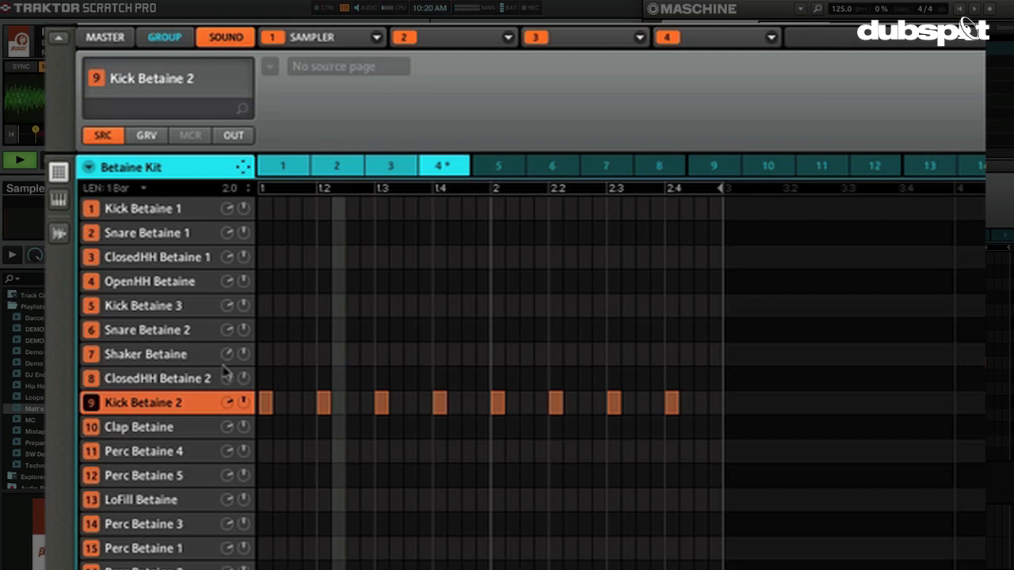
# Render pattern 1 of the Betaine Kit as audio and load it into the first slot of Traktor's Sample Deck C
pyautogui.click(282, 169)
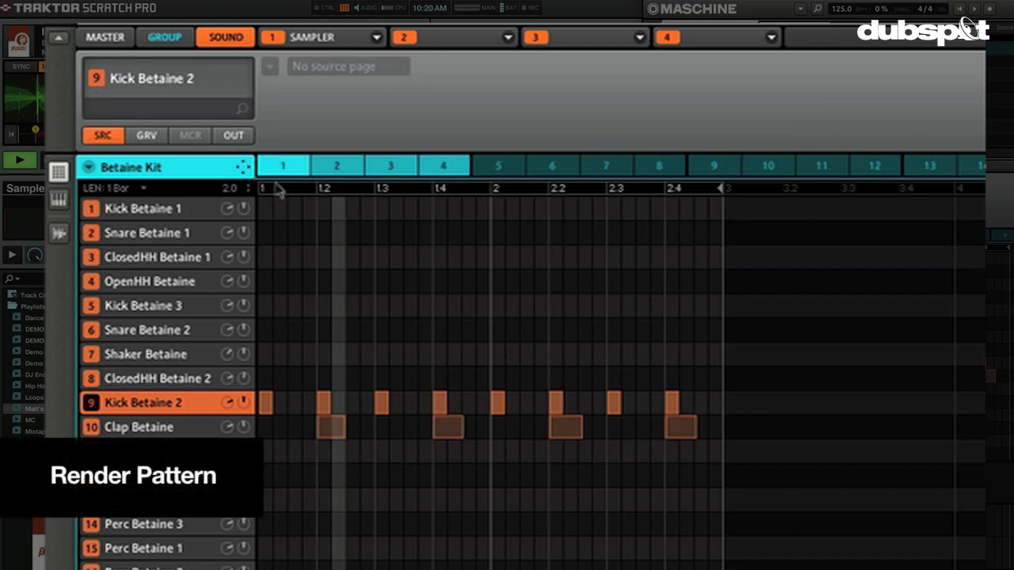
pyautogui.moveTo(245, 171); pyautogui.dragTo(239, 165)
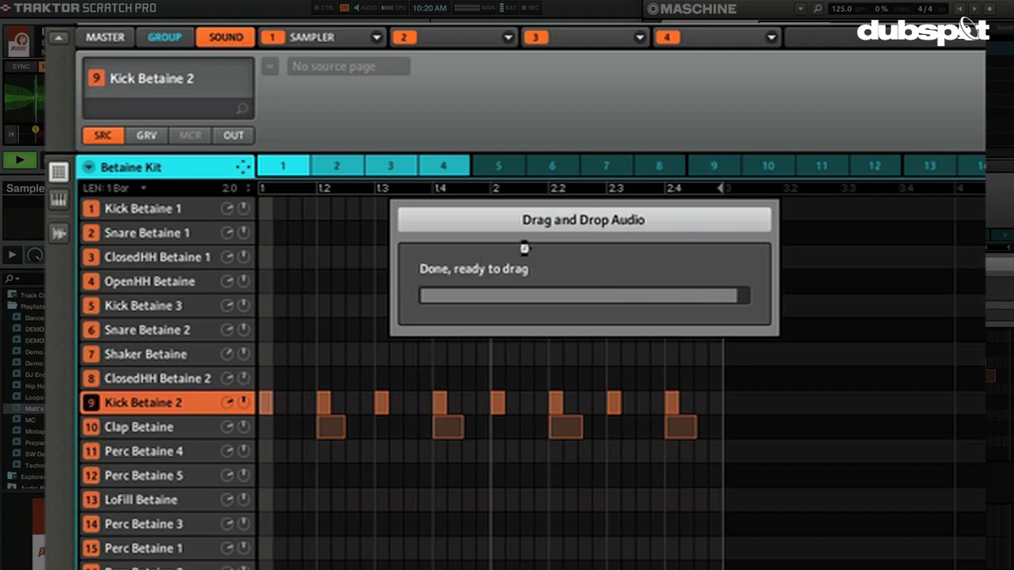
pyautogui.moveTo(524, 249); pyautogui.dragTo(75, 224)
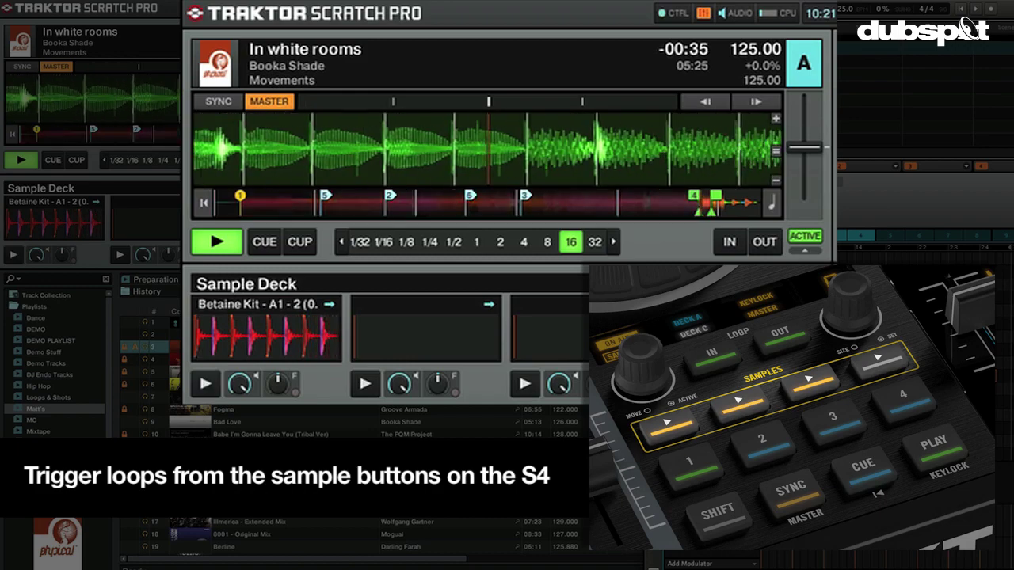
# Set all four slots of Sample Deck C to loop playback instead of one-shot
pyautogui.click(328, 306)
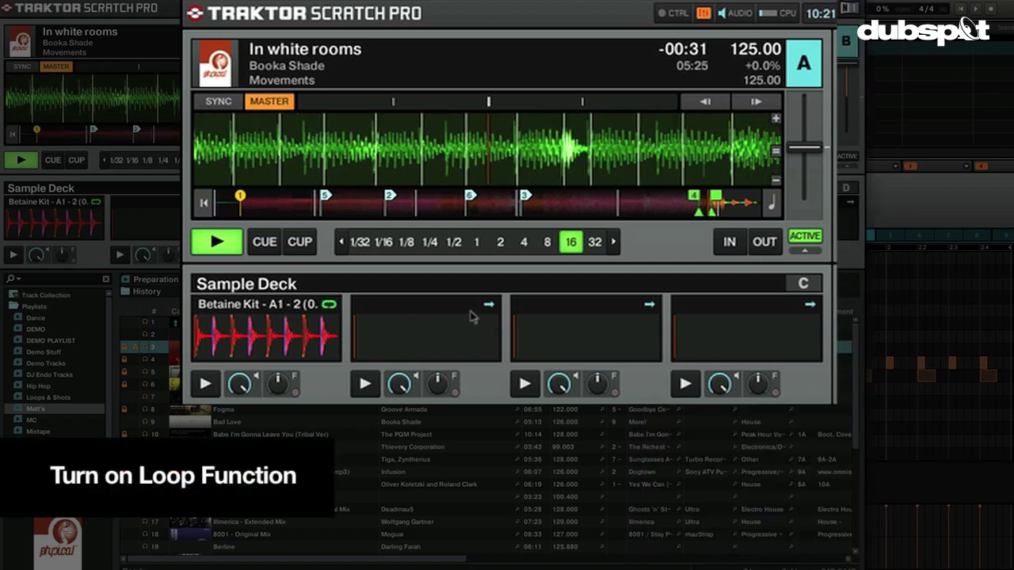
pyautogui.click(650, 306)
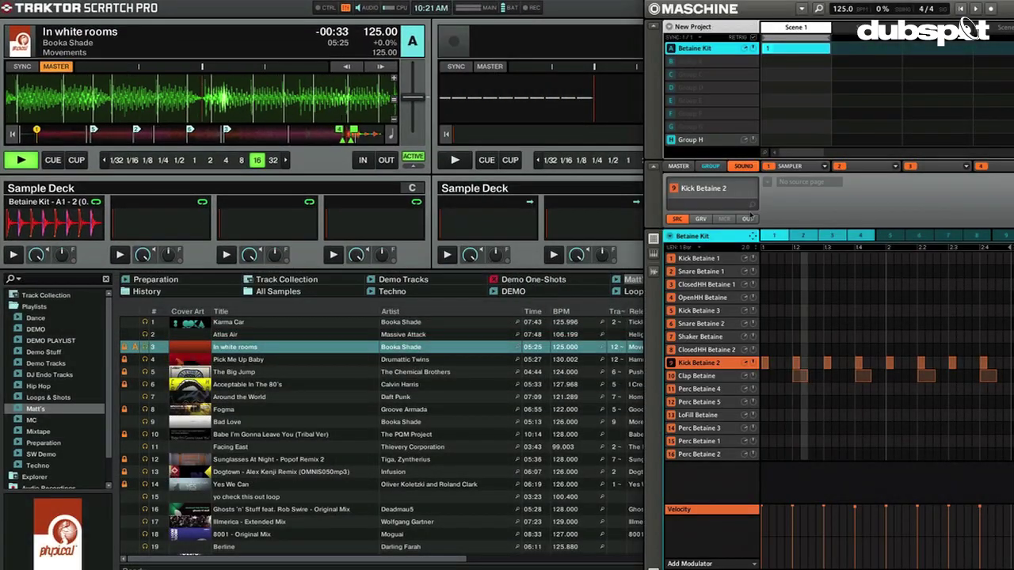
# Render pattern 2 of the Betaine Kit as audio and load it into the second slot of Sample Deck C
pyautogui.click(810, 237)
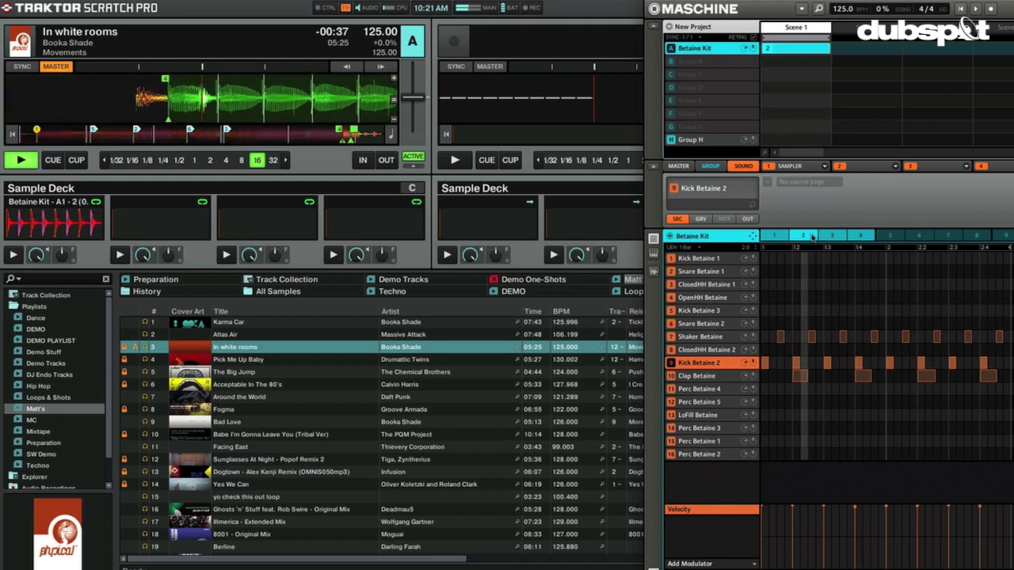
pyautogui.moveTo(753, 236); pyautogui.dragTo(752, 236)
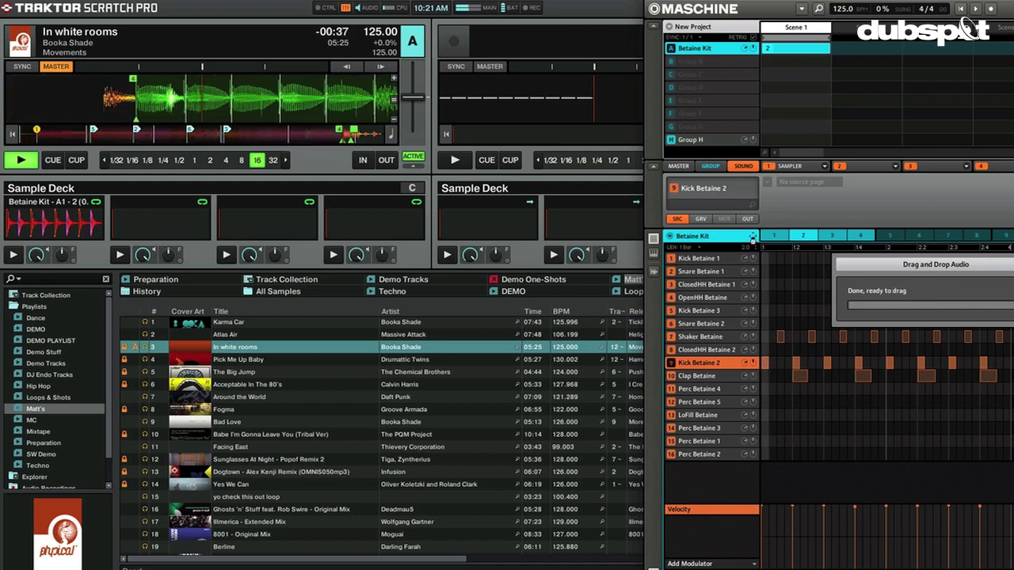
pyautogui.moveTo(757, 282); pyautogui.dragTo(166, 228)
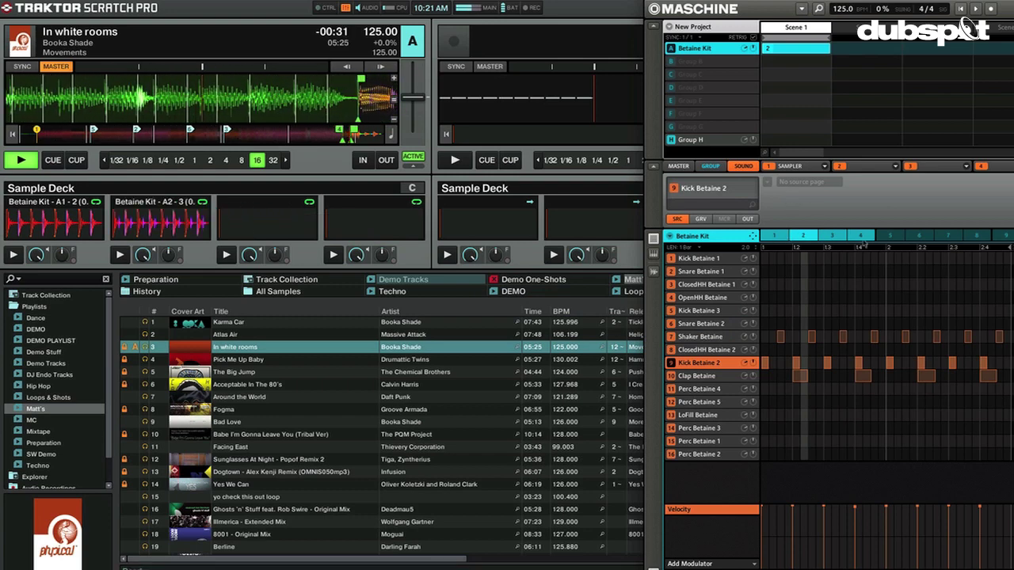
# Render pattern 4 of the Betaine Kit as audio and load it into the fourth slot of Sample Deck C
pyautogui.click(859, 236)
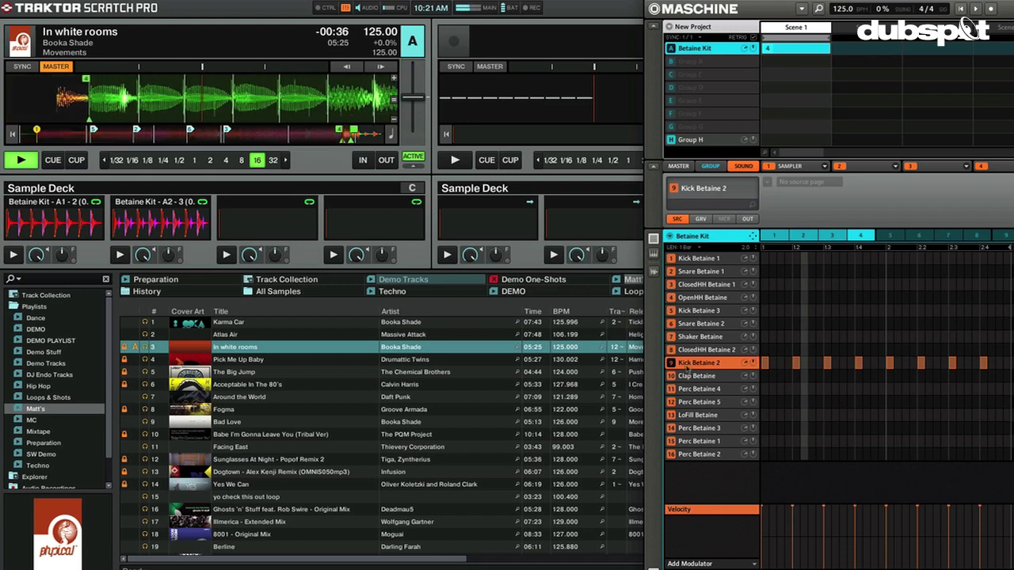
pyautogui.moveTo(753, 236); pyautogui.dragTo(752, 236)
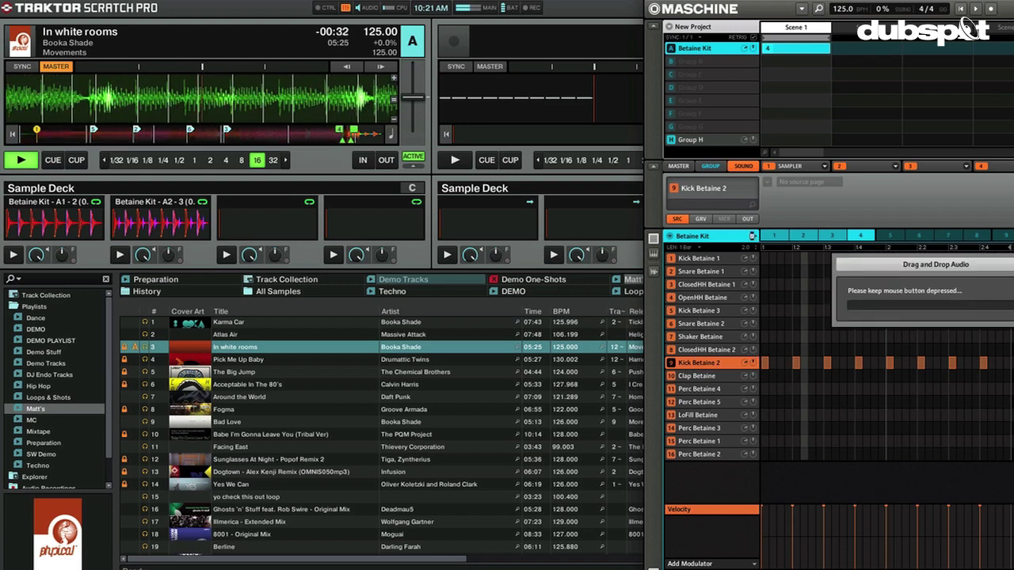
pyautogui.moveTo(752, 236); pyautogui.dragTo(752, 236)
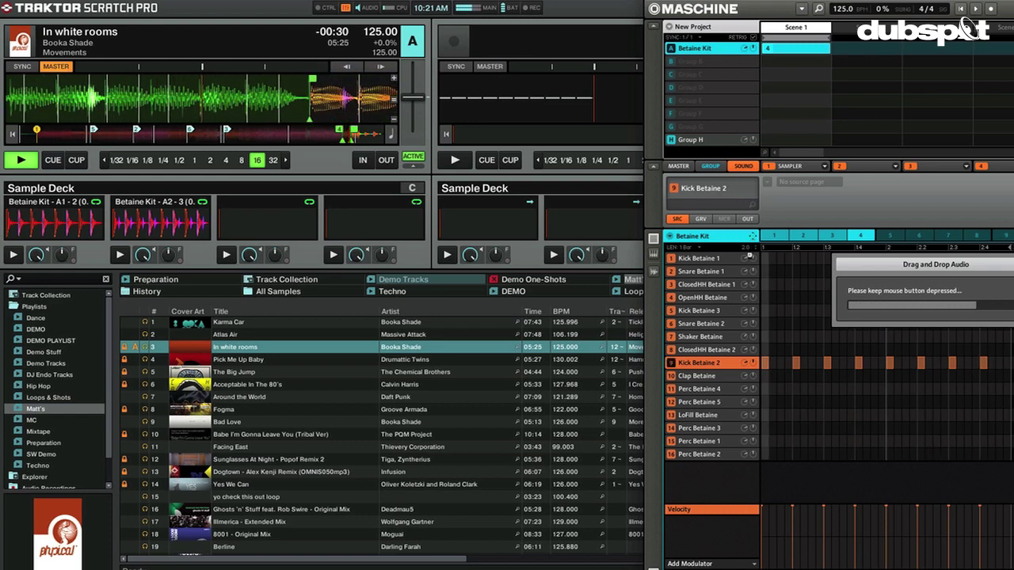
pyautogui.moveTo(724, 287); pyautogui.dragTo(585, 298)
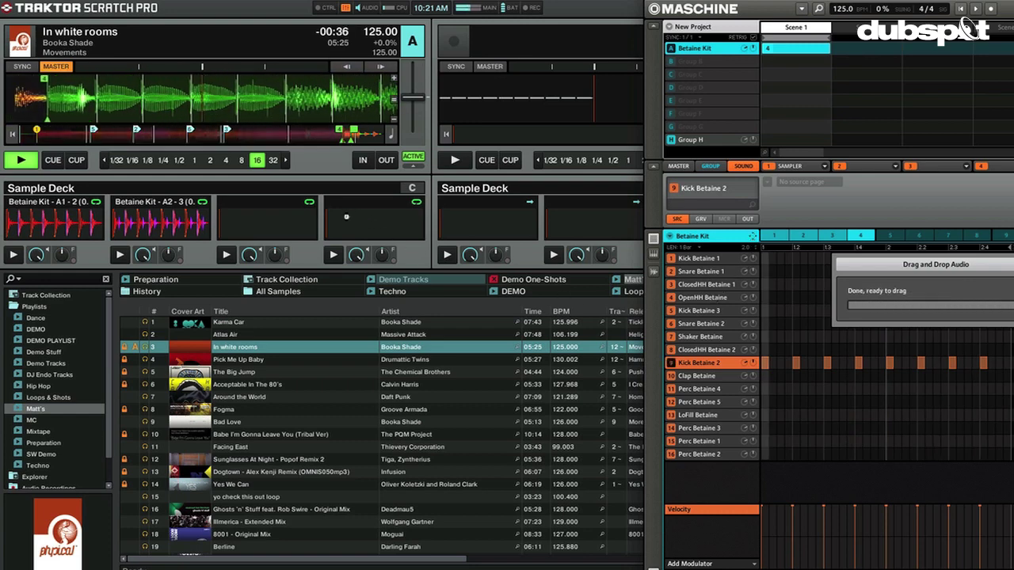
pyautogui.moveTo(348, 224); pyautogui.dragTo(349, 225)
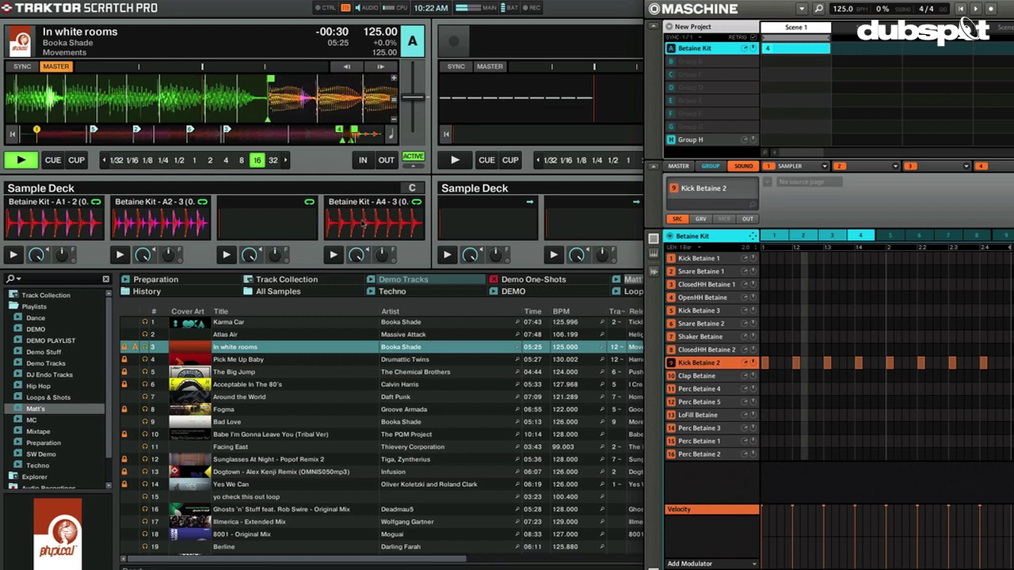
# Play the second loop of Sample Deck C along with the deck A track, and stop both
pyautogui.press('2')
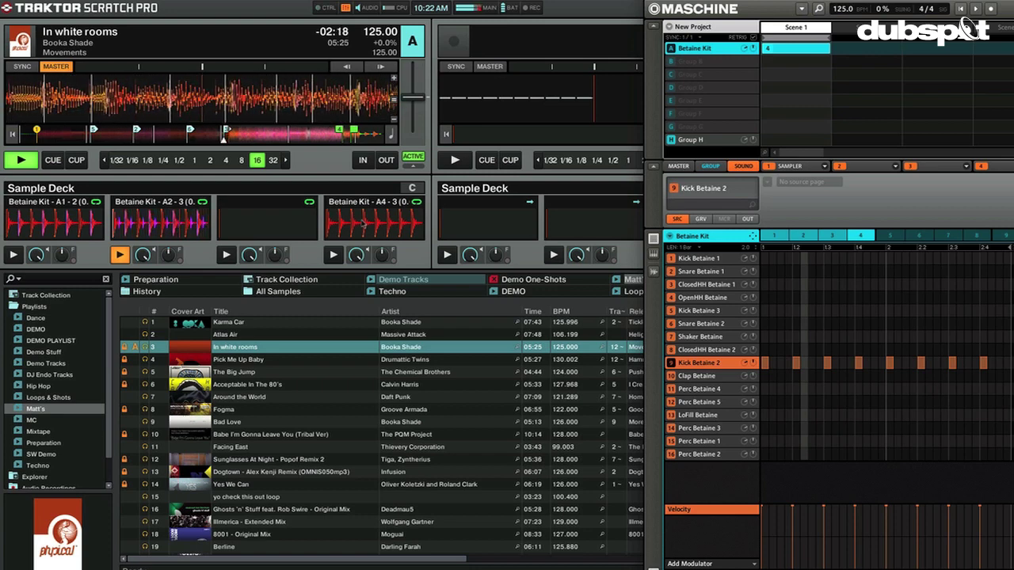
pyautogui.press('space')
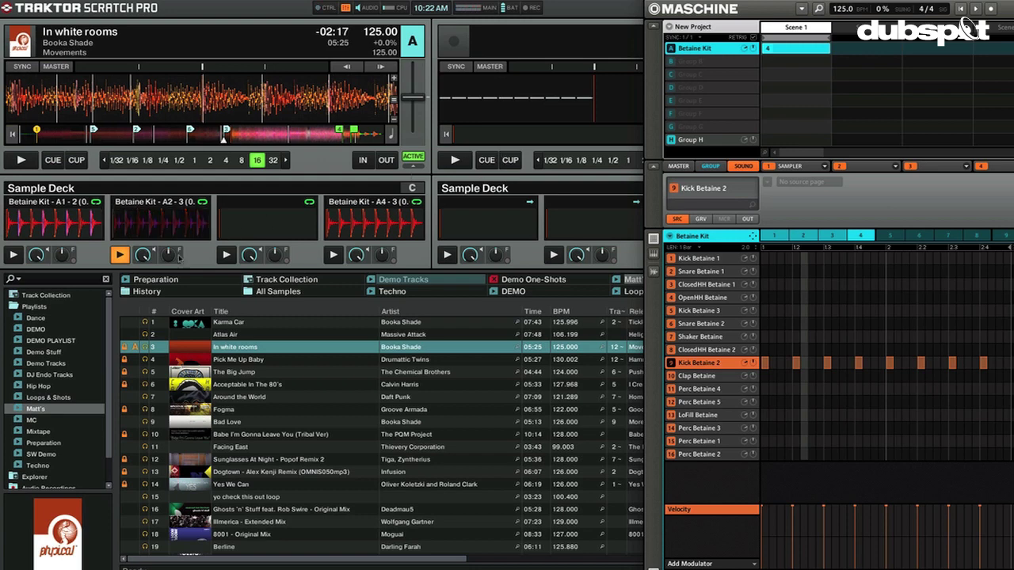
pyautogui.click(120, 255)
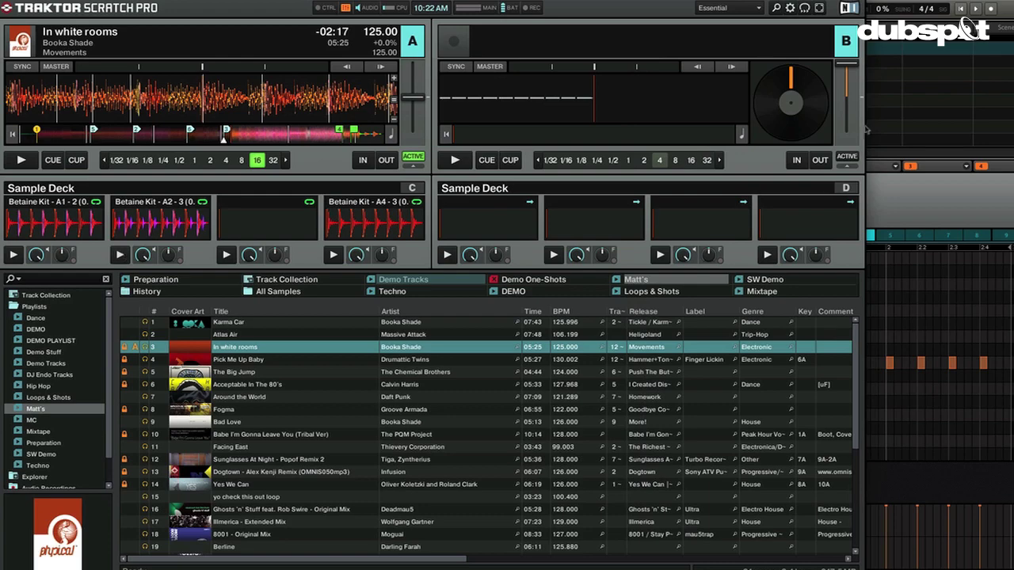
# Switch to Maschine and load the Resochord effect into the first effect slot of the Betaine Kit group
pyautogui.press('super+Tab')
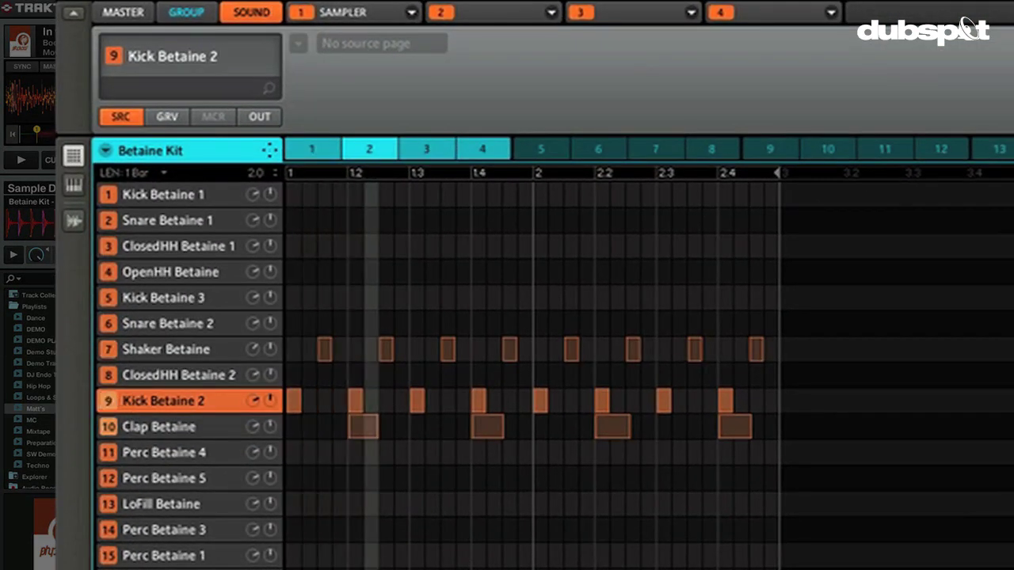
pyautogui.click(187, 12)
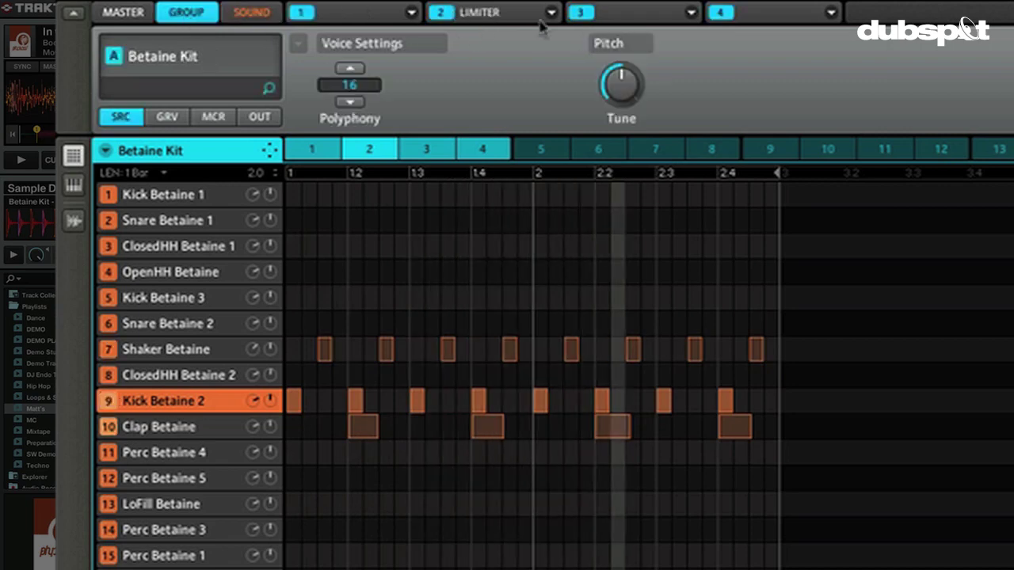
pyautogui.click(411, 12)
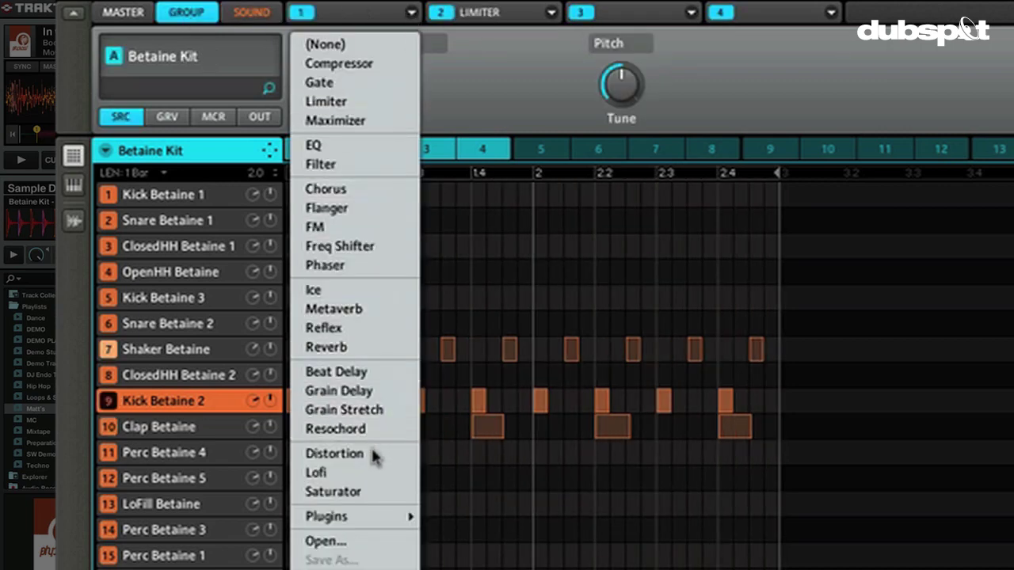
pyautogui.click(353, 428)
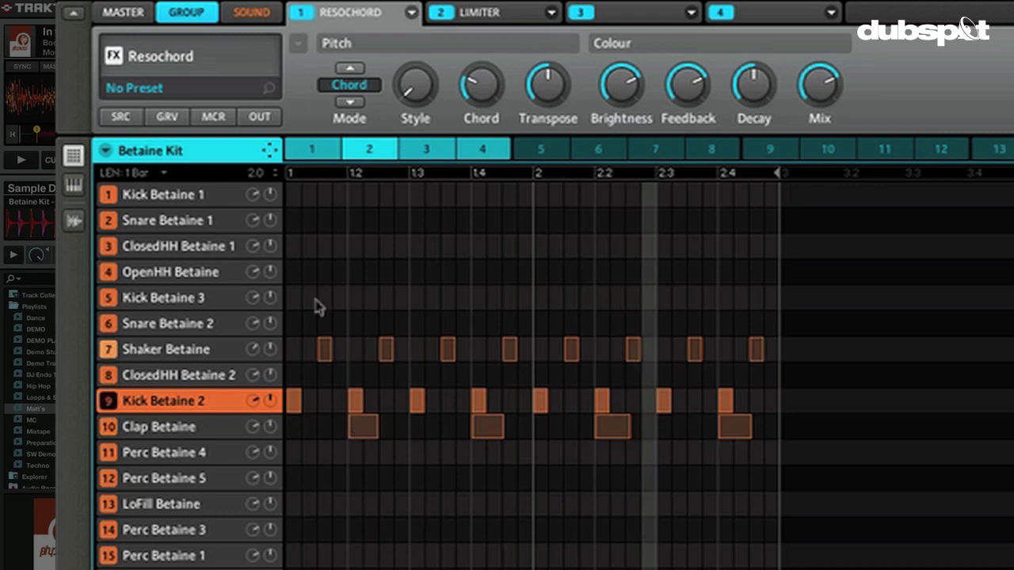
# Set the Resochord mode to String, then render pattern 2 of the Betaine Kit as audio into the third slot of Sample Deck C
pyautogui.click(354, 106)
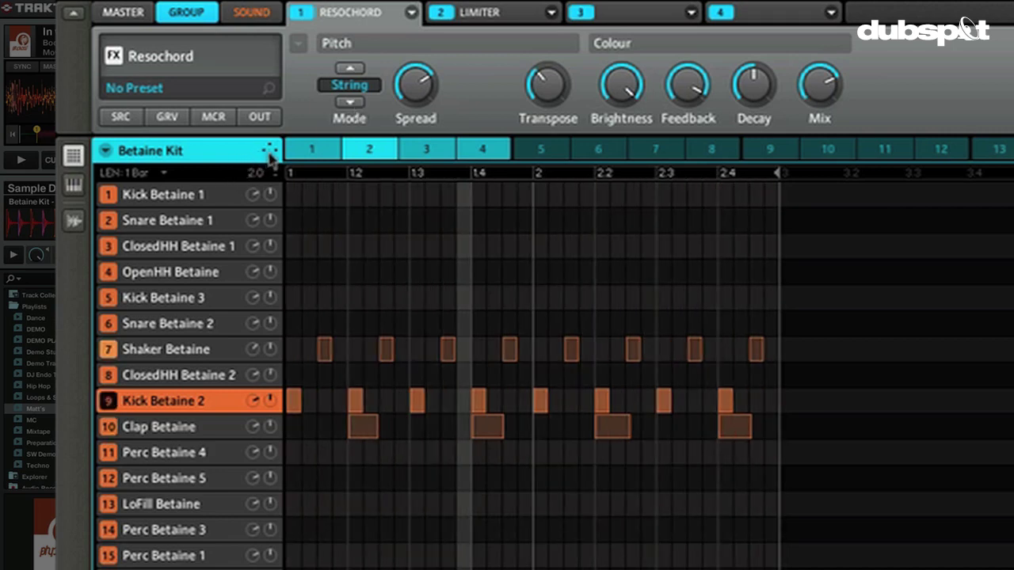
pyautogui.moveTo(271, 155); pyautogui.dragTo(267, 151)
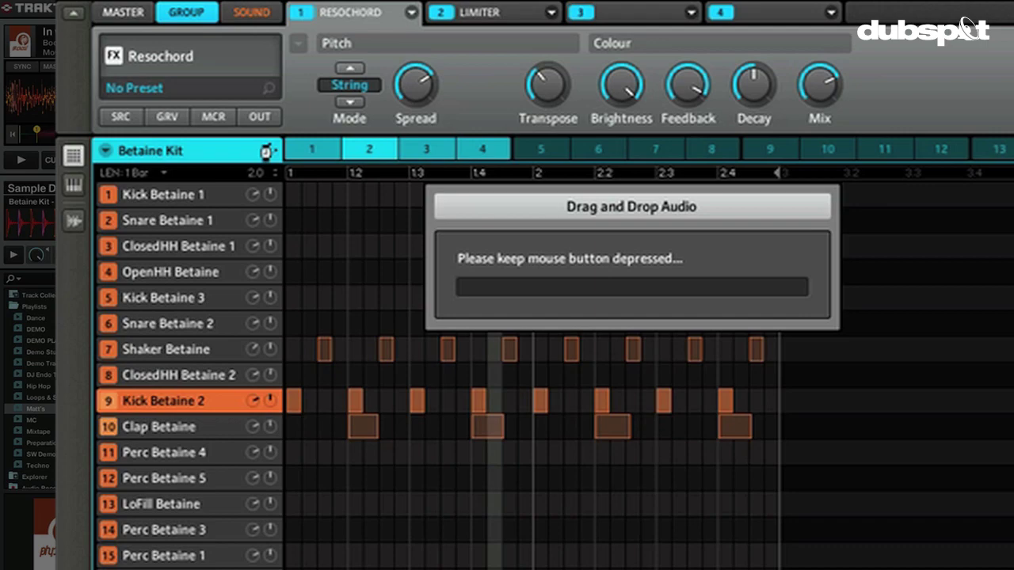
pyautogui.moveTo(267, 151); pyautogui.dragTo(256, 300)
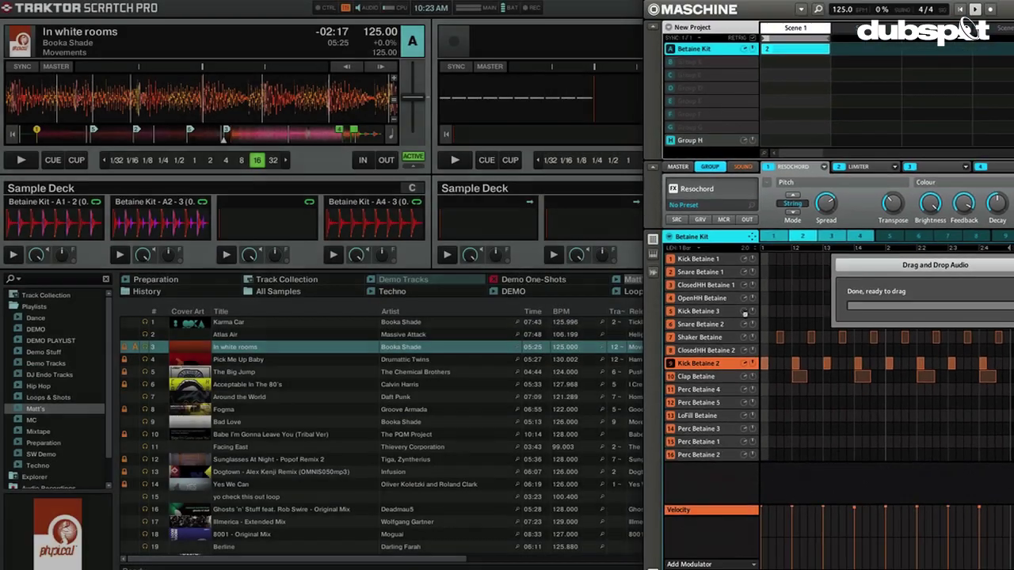
pyautogui.moveTo(745, 314); pyautogui.dragTo(258, 215)
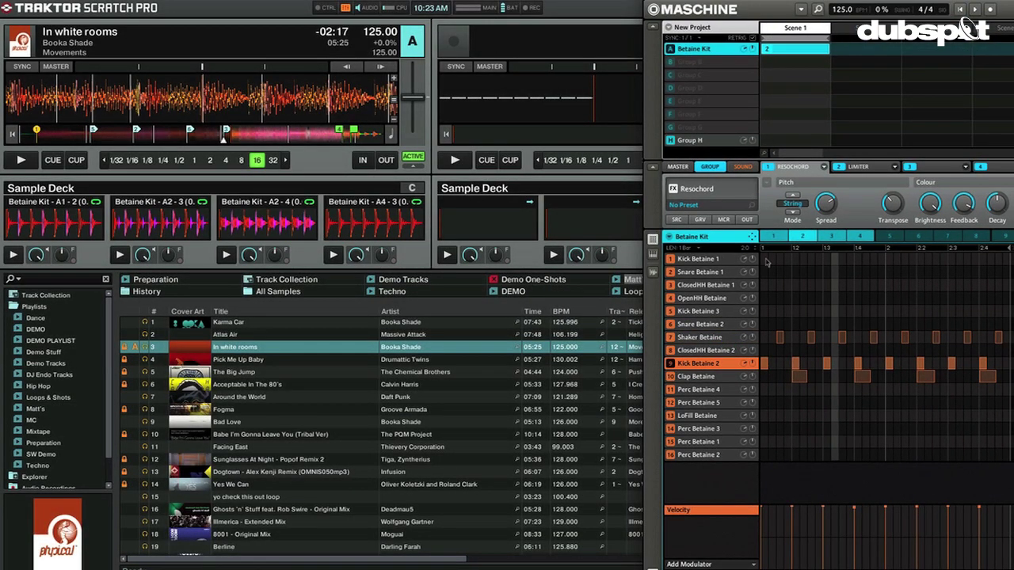
# Play the deck A track from cue point 4 along with the third loop of Sample Deck C, and stop both
pyautogui.press('space')
pyautogui.press('4')
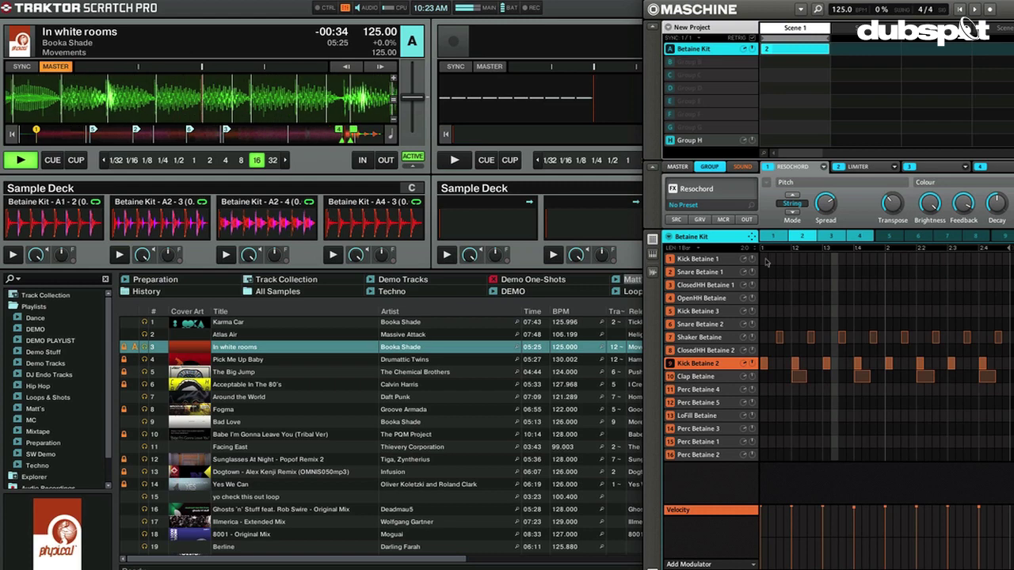
pyautogui.press('3')
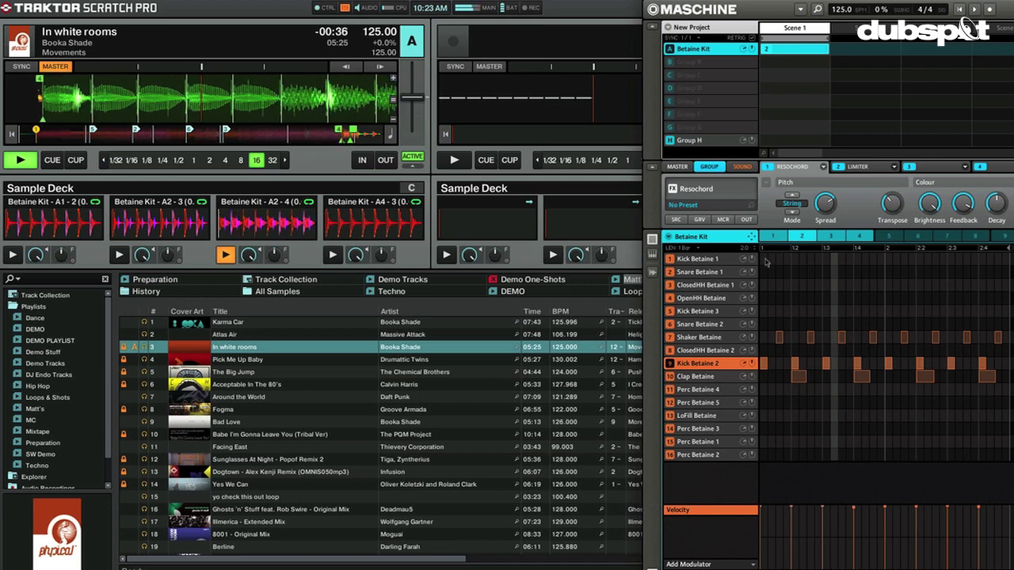
pyautogui.press('space')
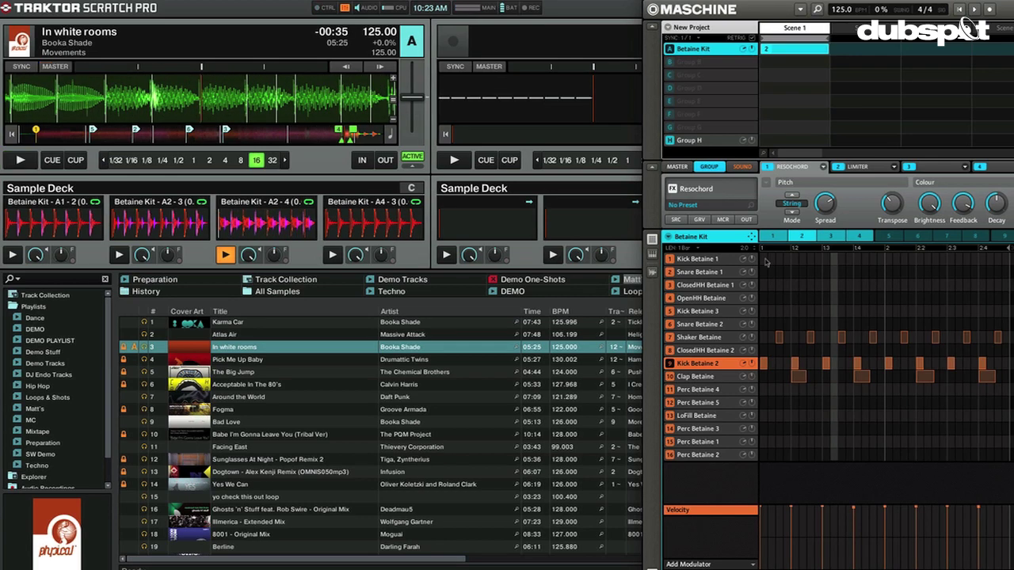
pyautogui.click(227, 256)
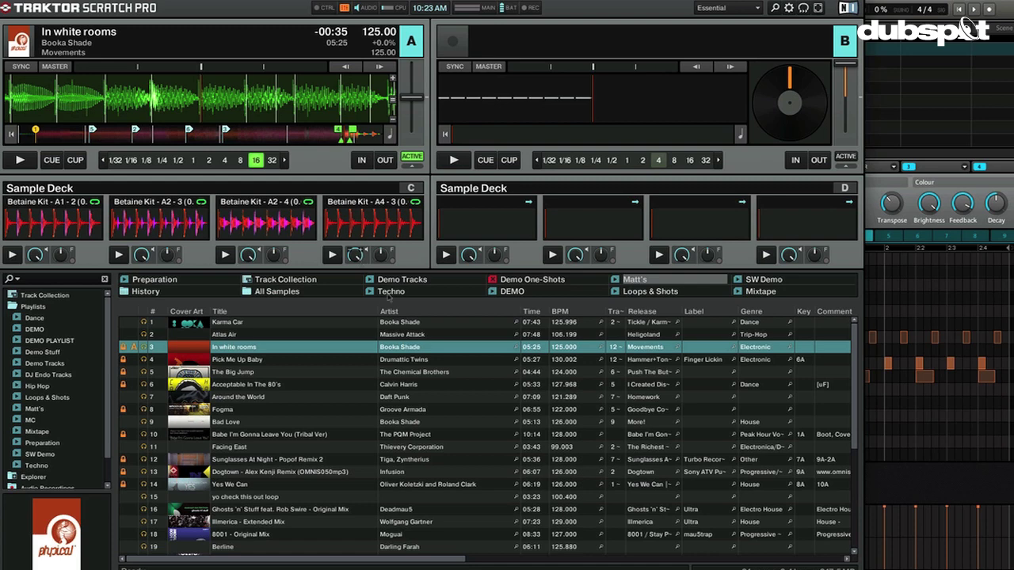
# Find Betaine Kit - A1 - 2 at the end of All Samples and load it into the first slot of Sample Deck D
pyautogui.click(288, 293)
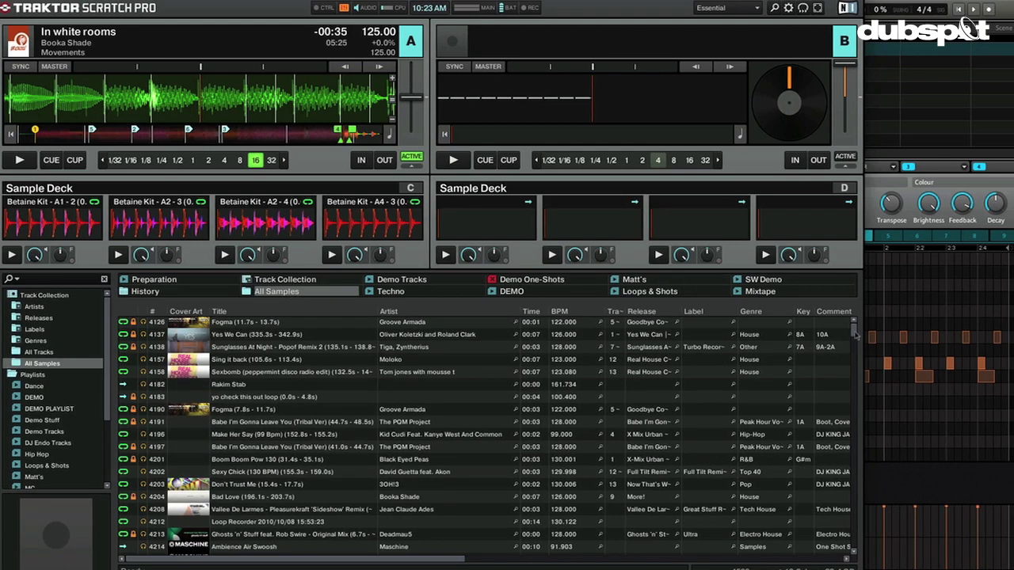
pyautogui.moveTo(855, 335); pyautogui.dragTo(854, 548)
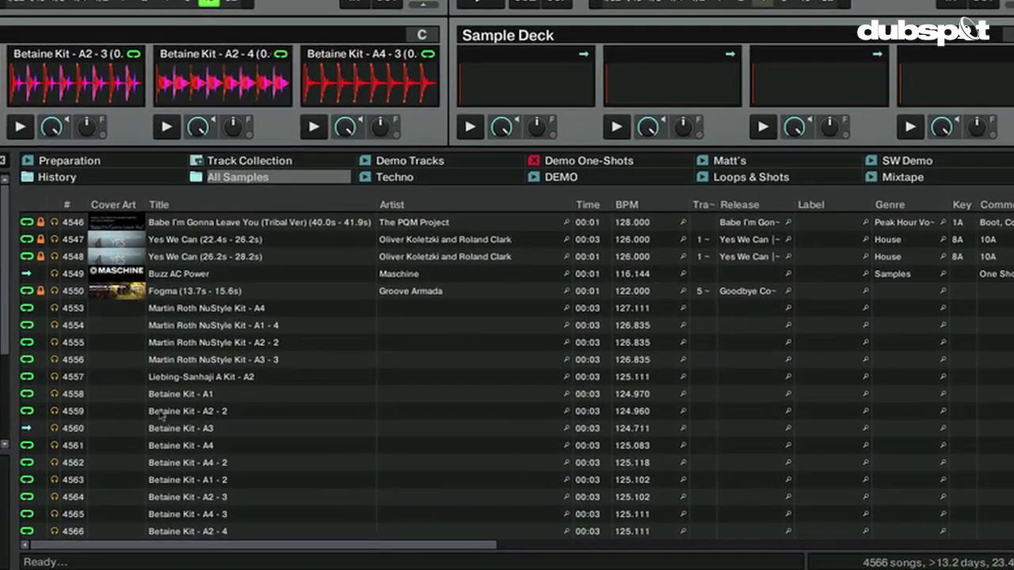
pyautogui.click(203, 501)
pyautogui.click(200, 478)
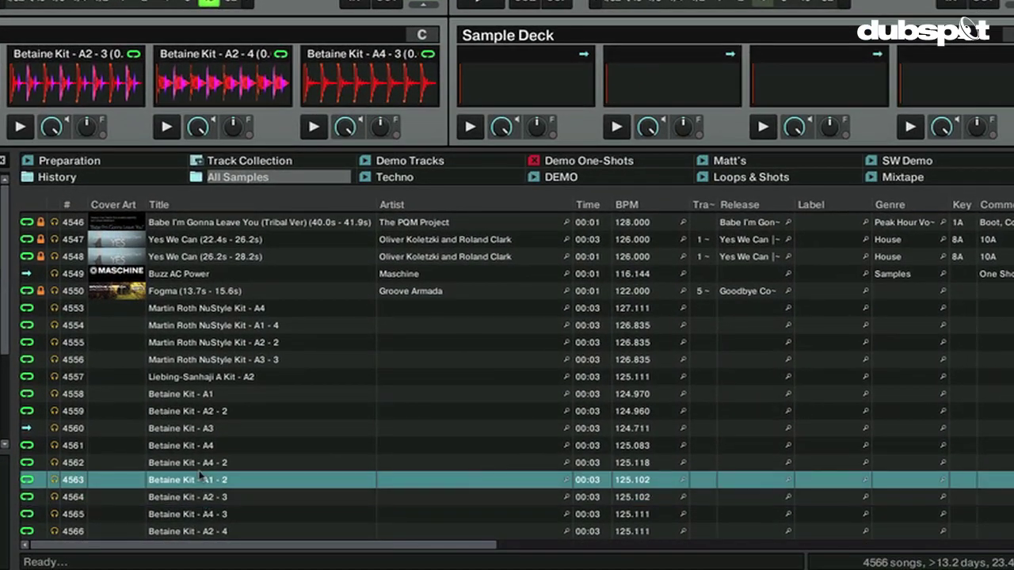
pyautogui.moveTo(496, 79); pyautogui.dragTo(498, 79)
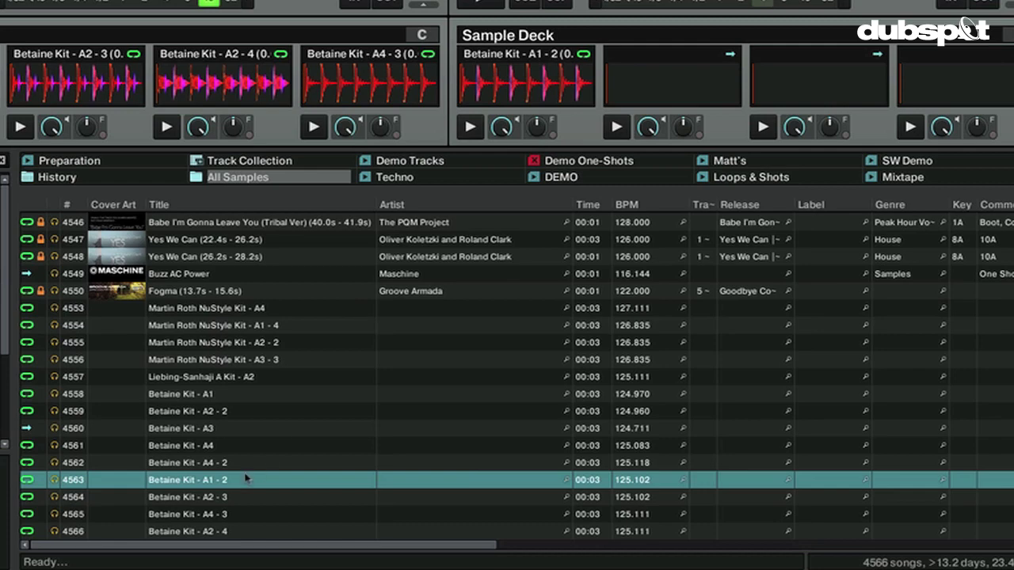
# Load Betaine Kit - A4 - 3 into the second slot of Sample Deck D and Betaine Kit - A2 - 4 into an empty slot there
pyautogui.moveTo(181, 520); pyautogui.dragTo(406, 396)
pyautogui.moveTo(670, 54); pyautogui.dragTo(670, 55)
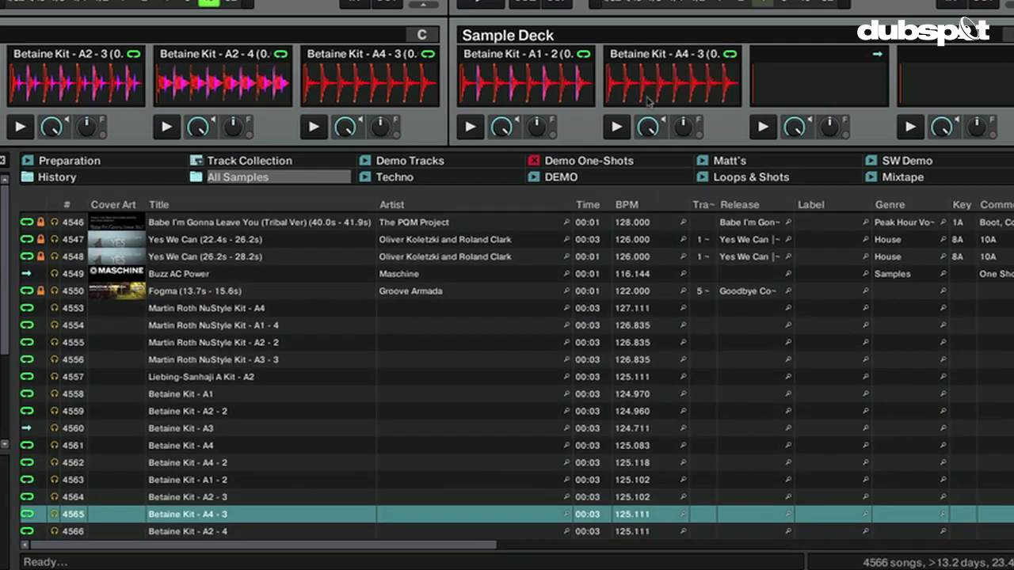
pyautogui.moveTo(203, 532); pyautogui.dragTo(776, 176)
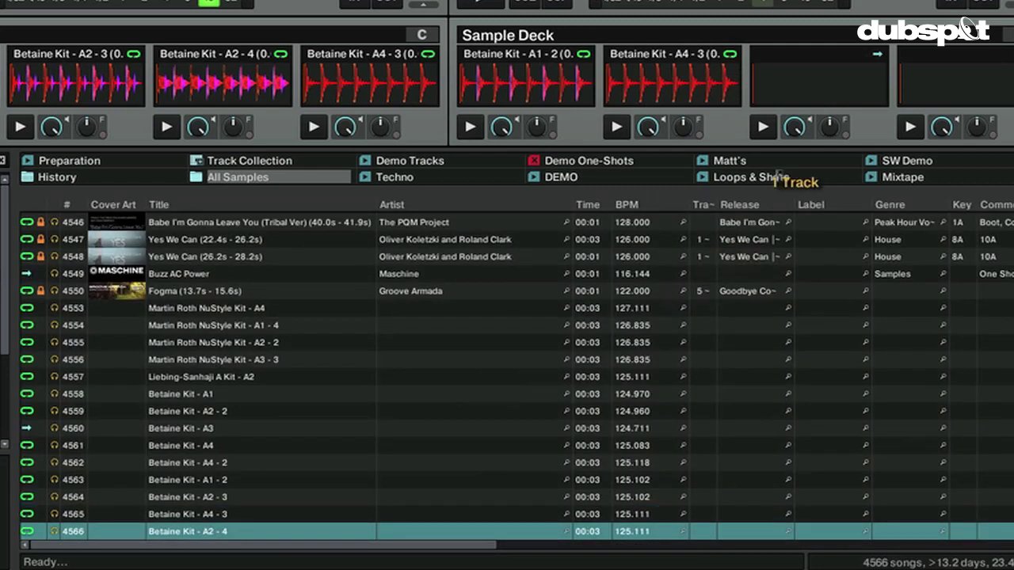
pyautogui.moveTo(955, 83); pyautogui.dragTo(957, 84)
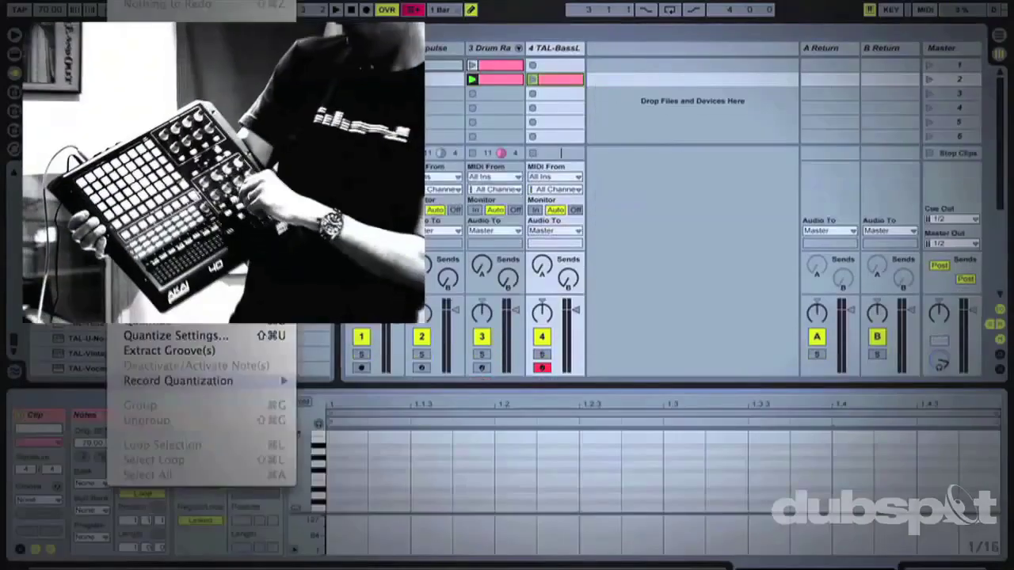
pyautogui.click(534, 80)
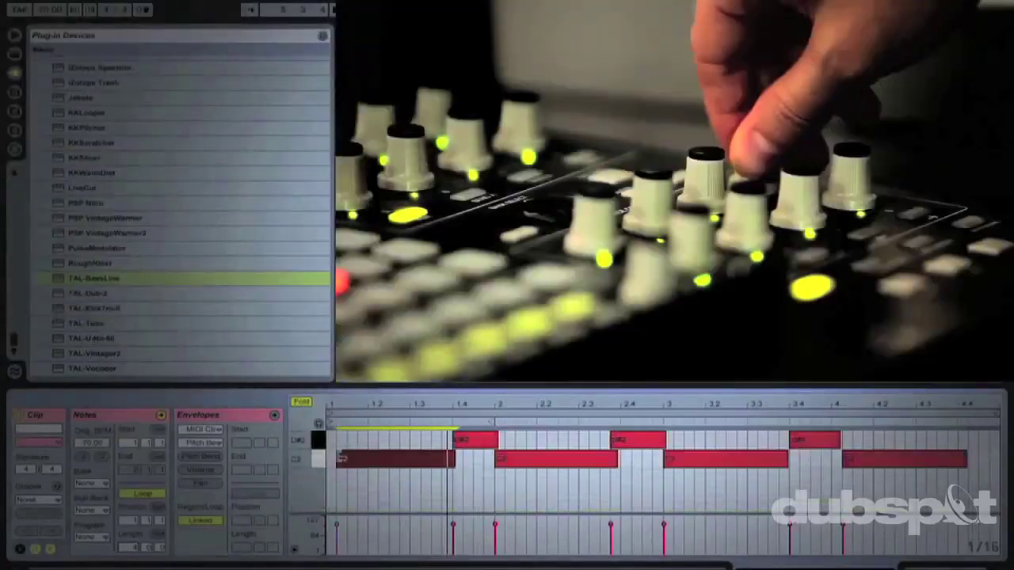